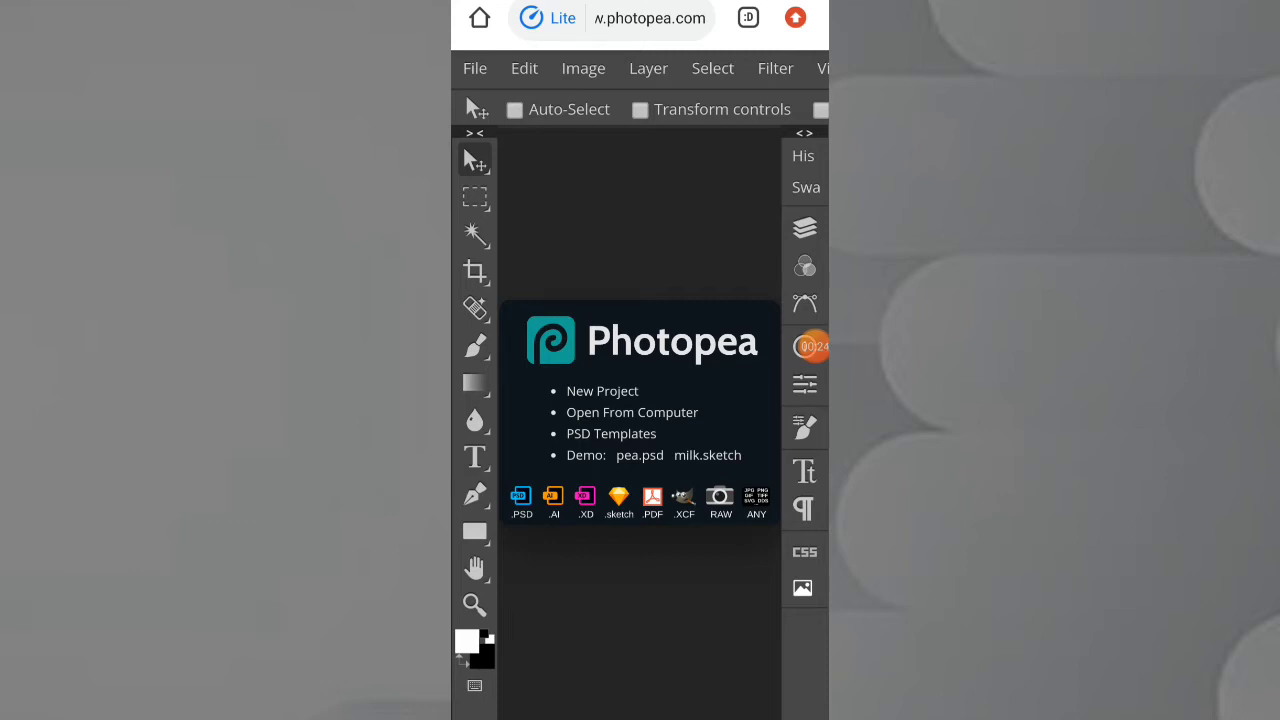
- Return to the PixelLab Sales Invoice project and confirm its 355 × 450 image size
{"action": "key", "text": "alt+Tab"}
{"action": "scroll", "coordinate": [640, 400], "scroll_direction": "down", "scroll_amount": 3}
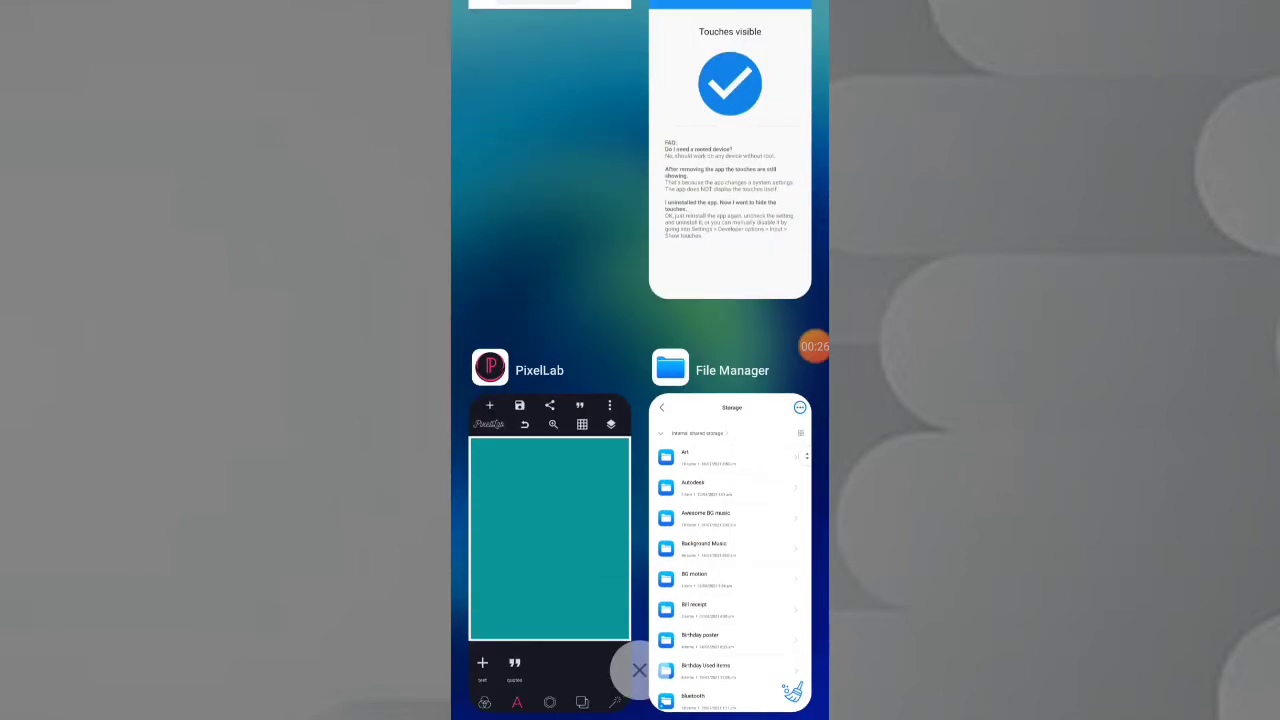
{"action": "left_click", "coordinate": [535, 533]}
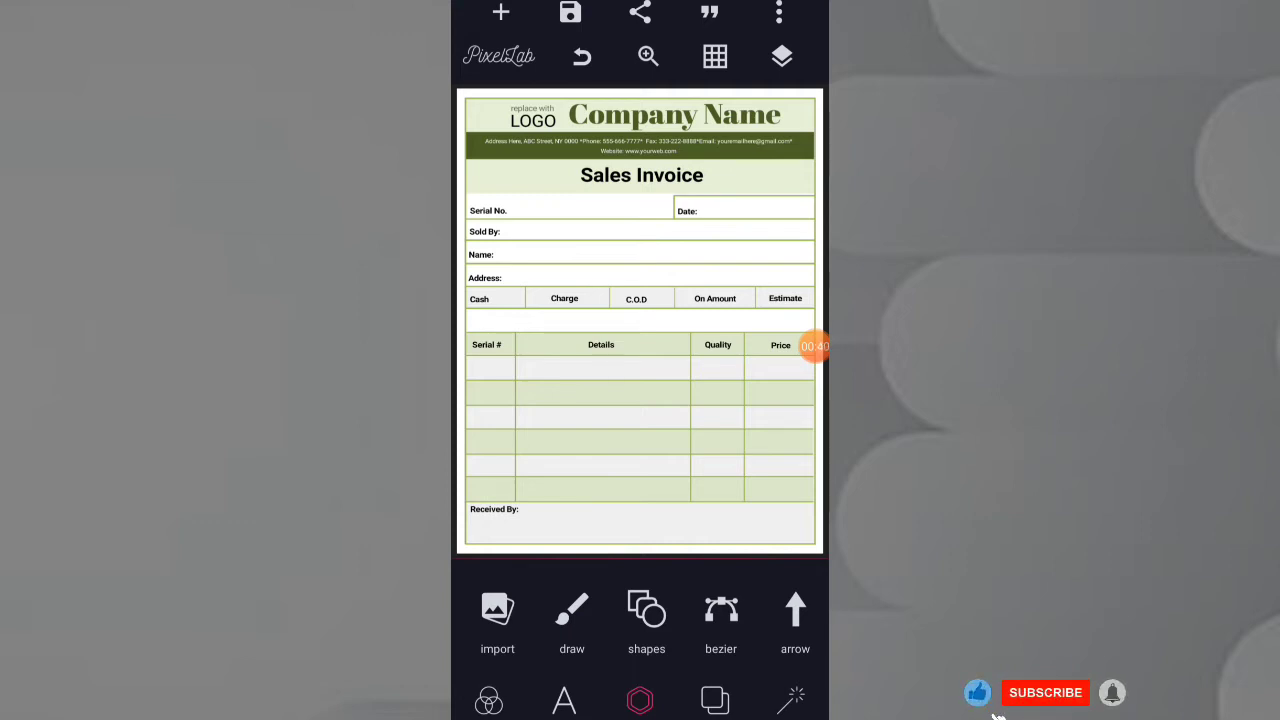
{"action": "left_click", "coordinate": [714, 700]}
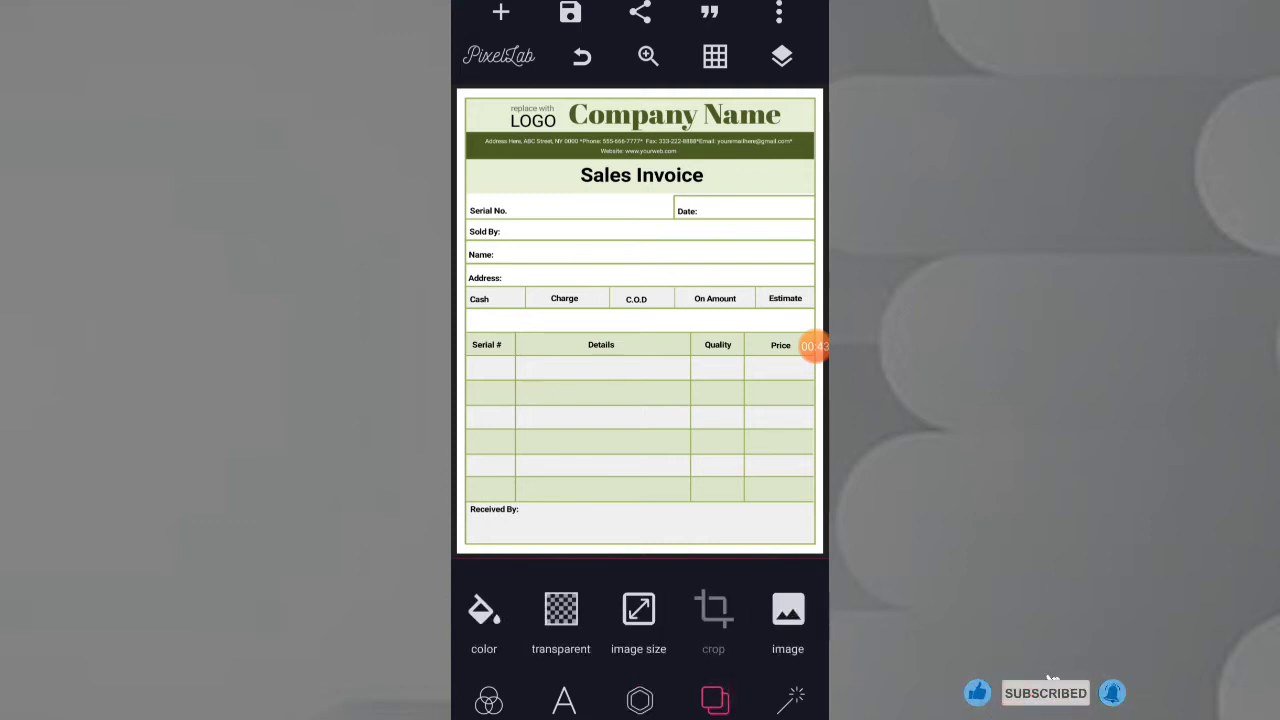
{"action": "left_click", "coordinate": [638, 609]}
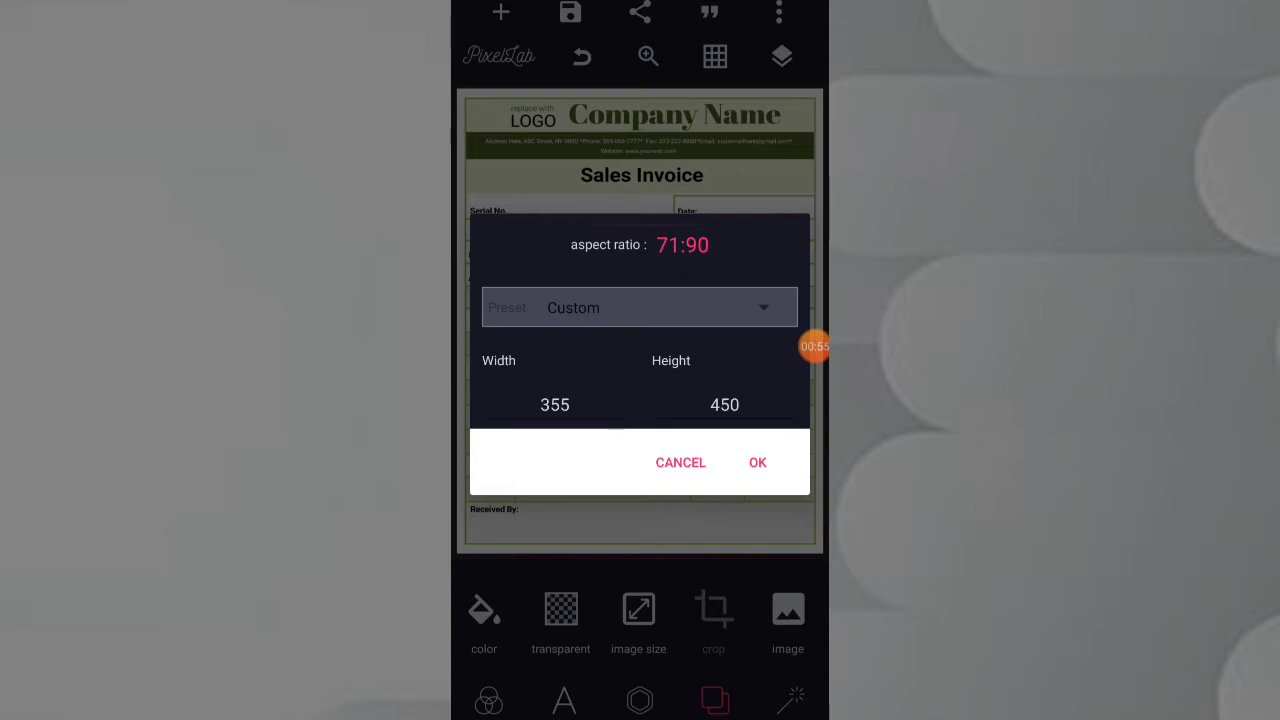
{"action": "left_click", "coordinate": [757, 462]}
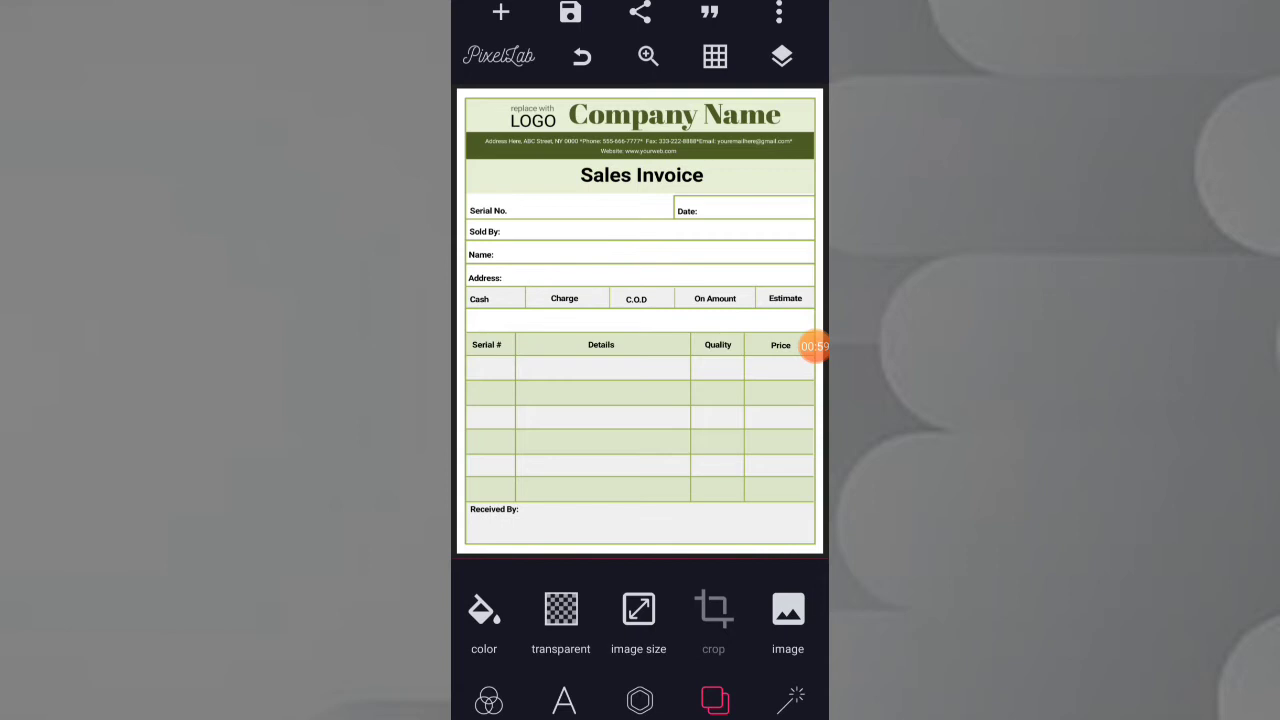
- Back in Photopea, start Open From Computer using the phone's Files app
{"action": "key", "text": "alt+Tab"}
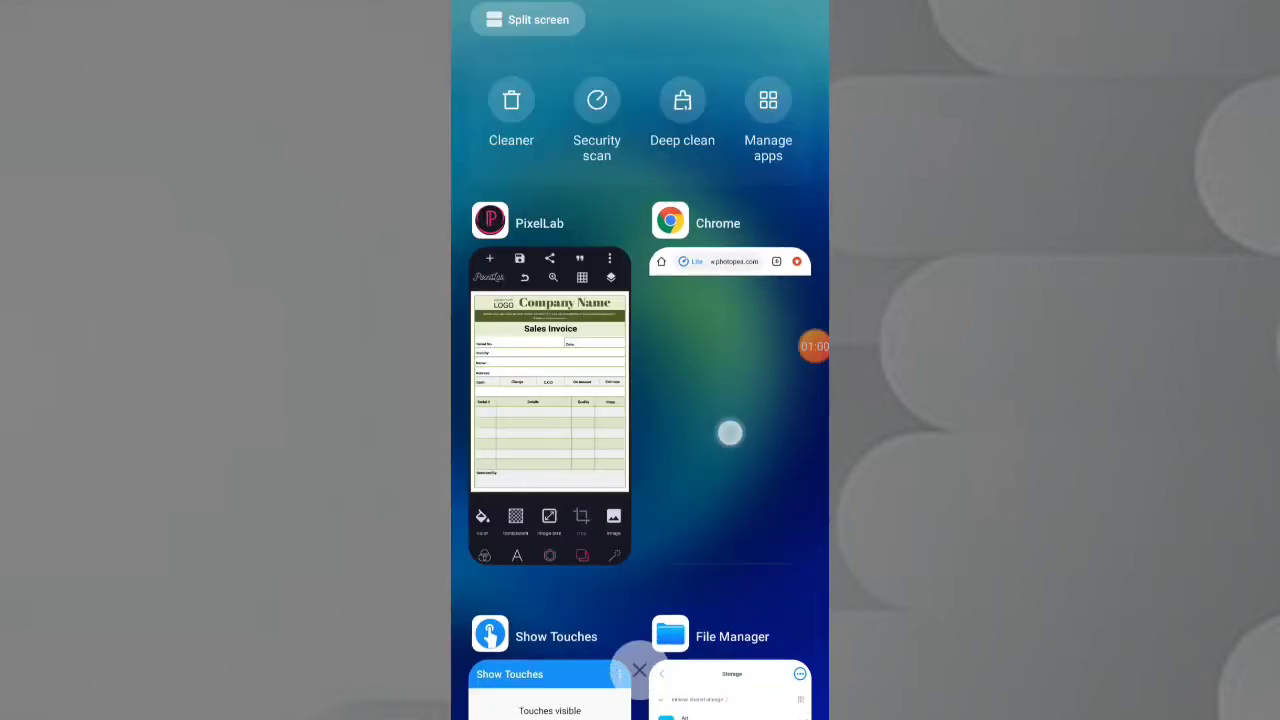
{"action": "left_click", "coordinate": [717, 433]}
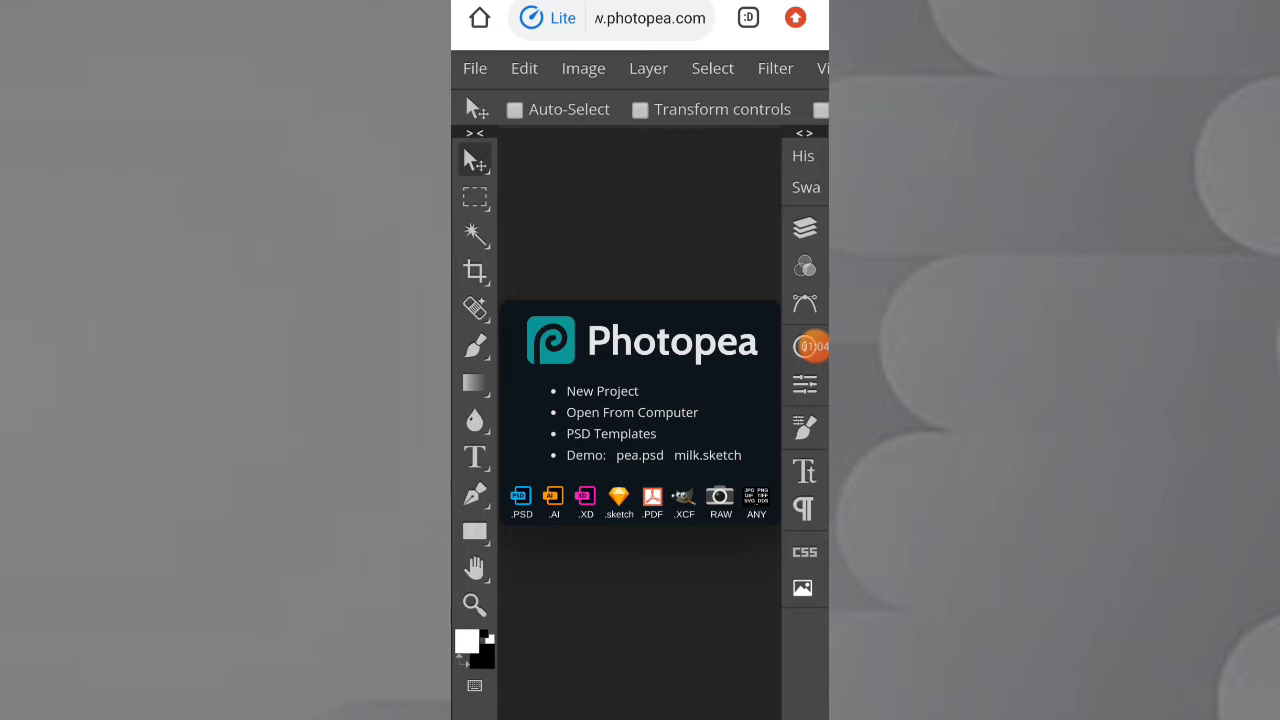
{"action": "left_click", "coordinate": [475, 68]}
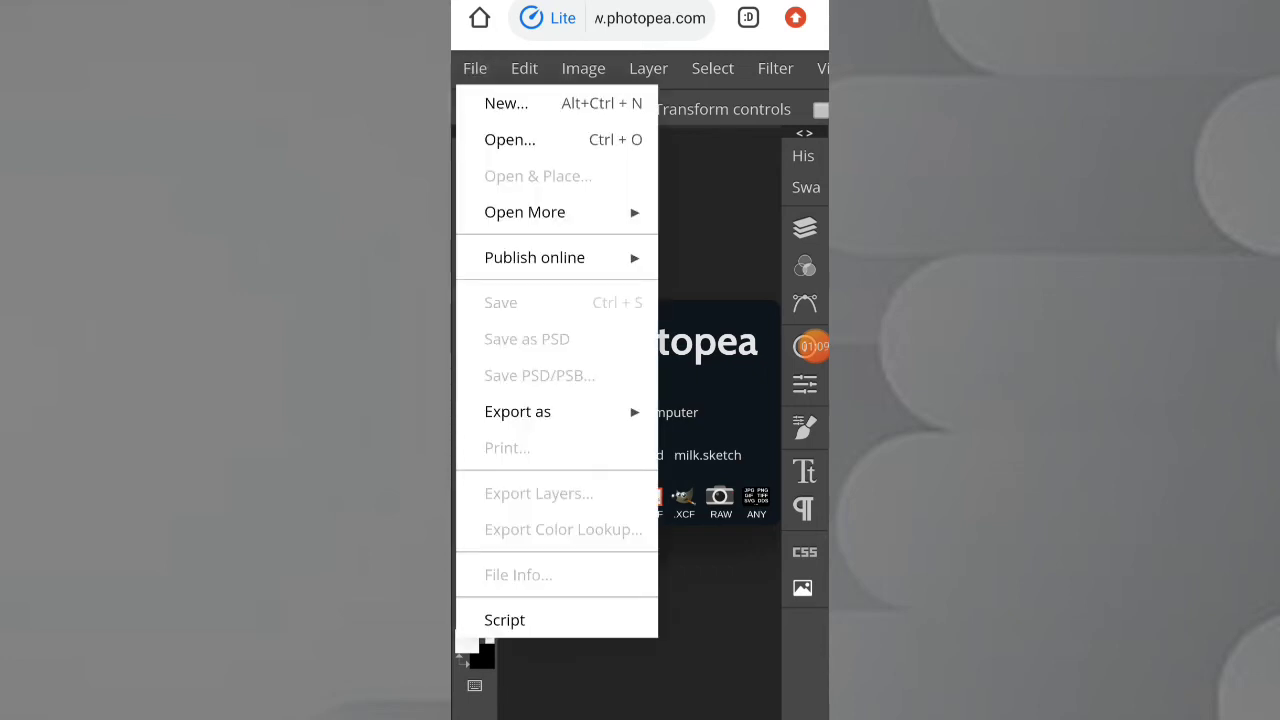
{"action": "left_click", "coordinate": [600, 250]}
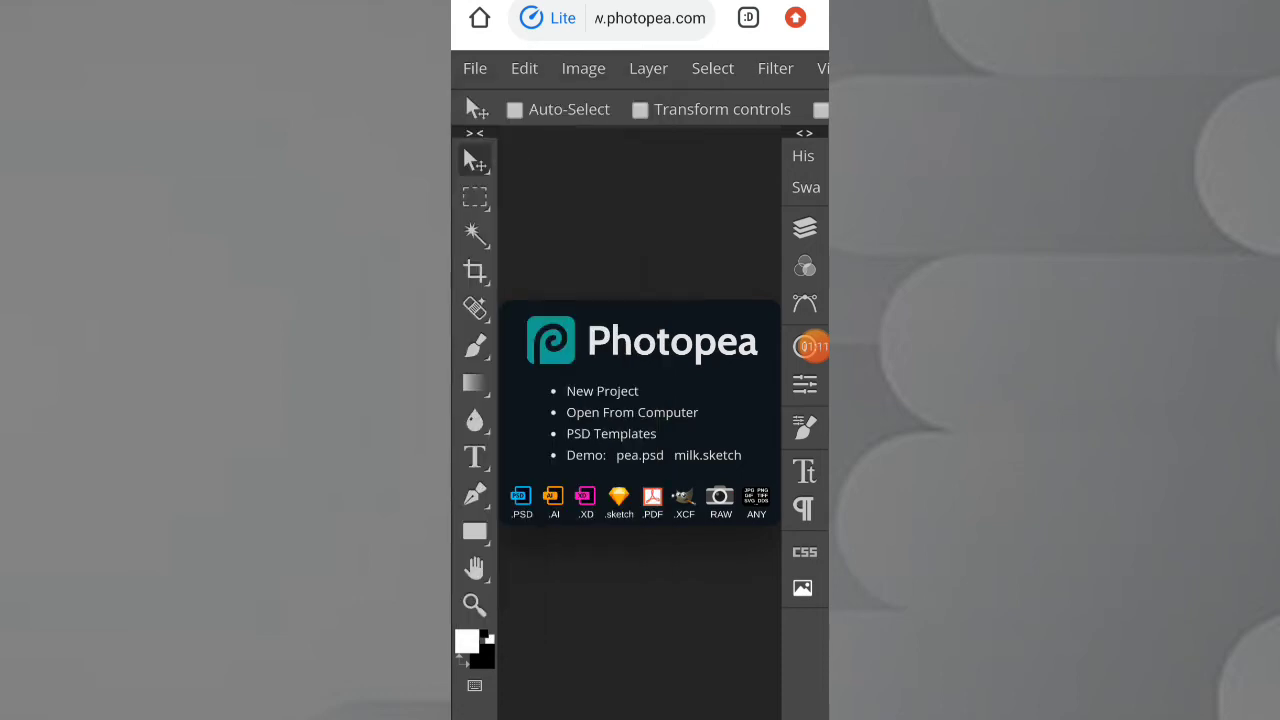
{"action": "left_click", "coordinate": [769, 516]}
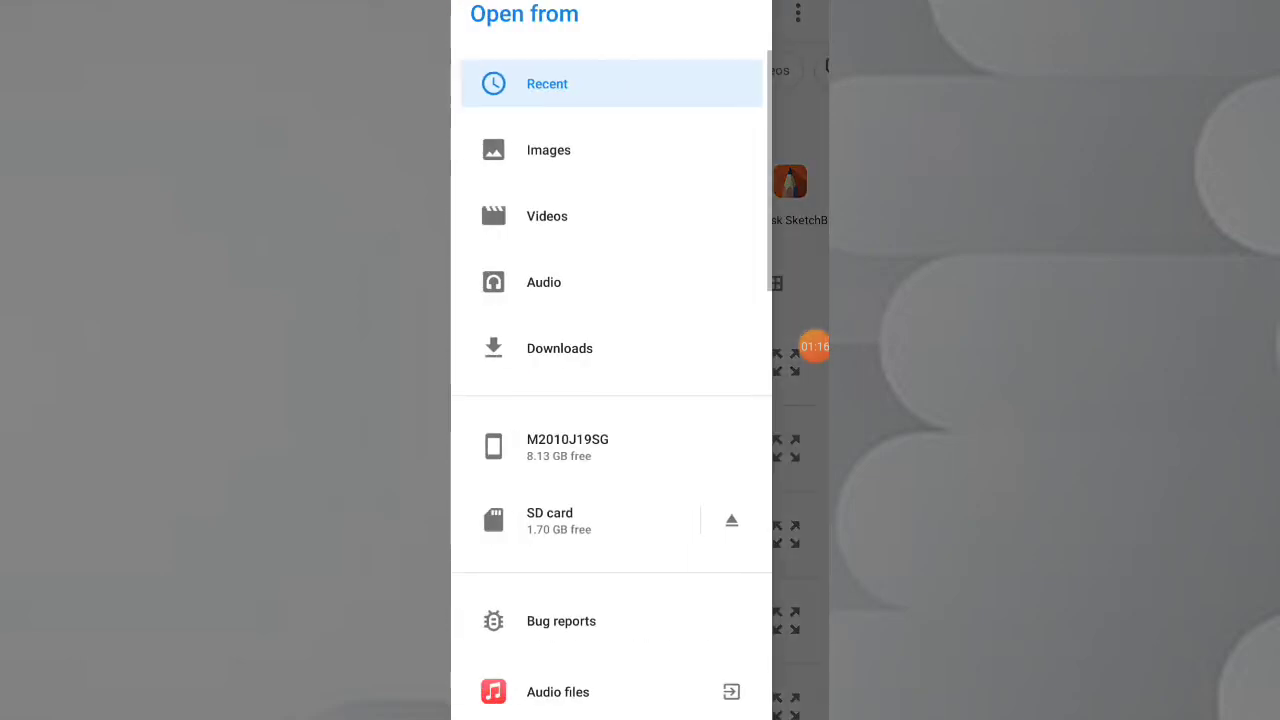
- Open the Cash Invoice PSD from the Bill receipt folder on M2010J19SG storage
{"action": "left_click", "coordinate": [567, 447]}
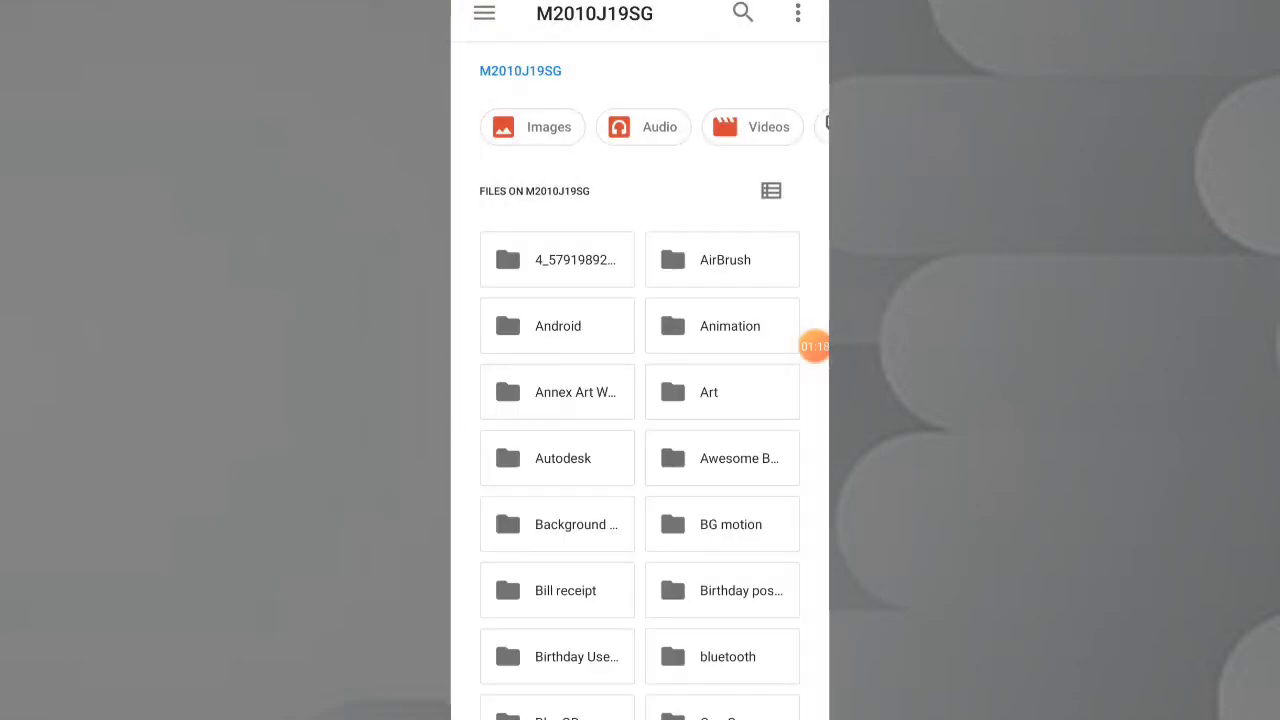
{"action": "scroll", "coordinate": [640, 400], "scroll_direction": "down", "scroll_amount": 2}
{"action": "scroll", "coordinate": [728, 484], "scroll_direction": "down", "scroll_amount": 4}
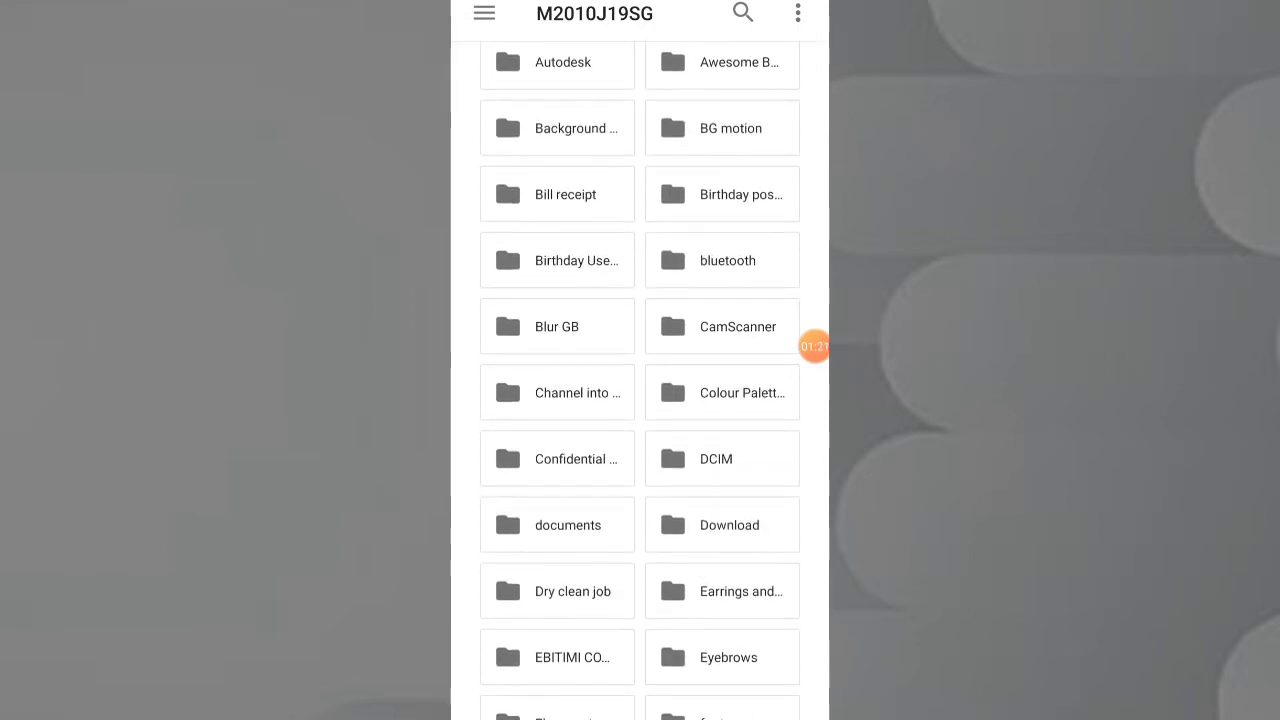
{"action": "scroll", "coordinate": [640, 360], "scroll_direction": "up", "scroll_amount": 1}
{"action": "left_click", "coordinate": [560, 297]}
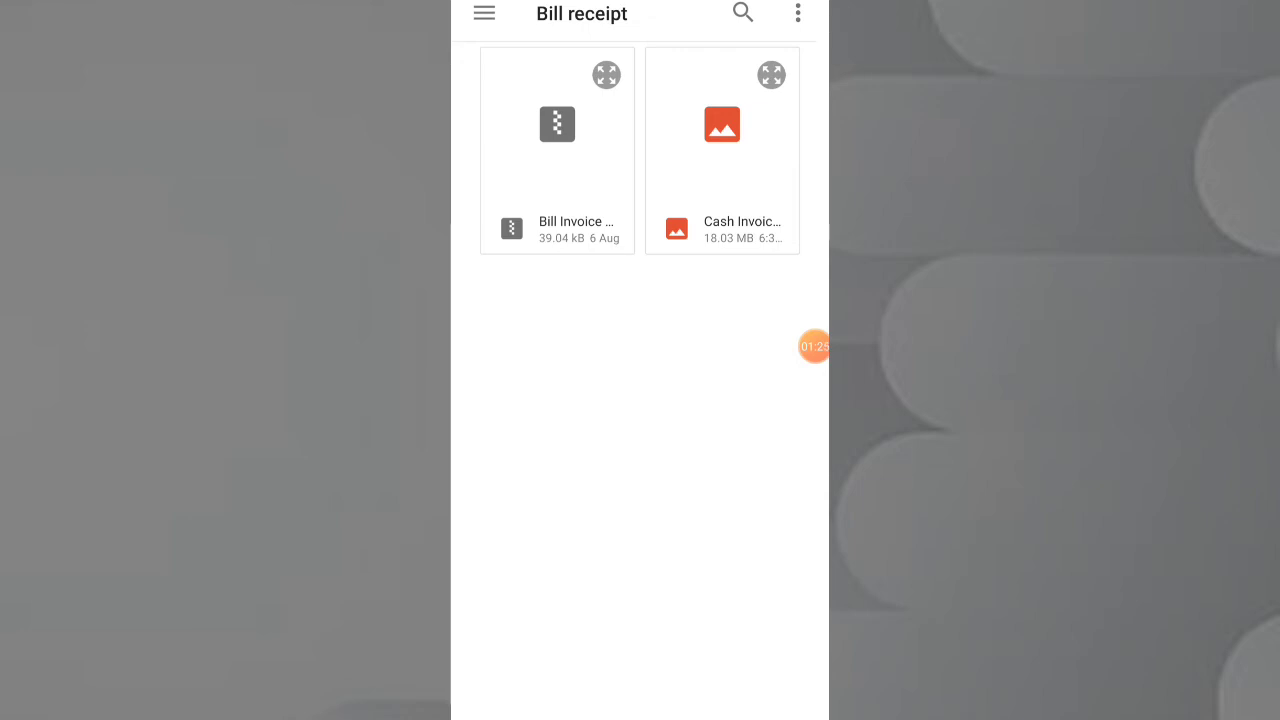
{"action": "left_click", "coordinate": [747, 175]}
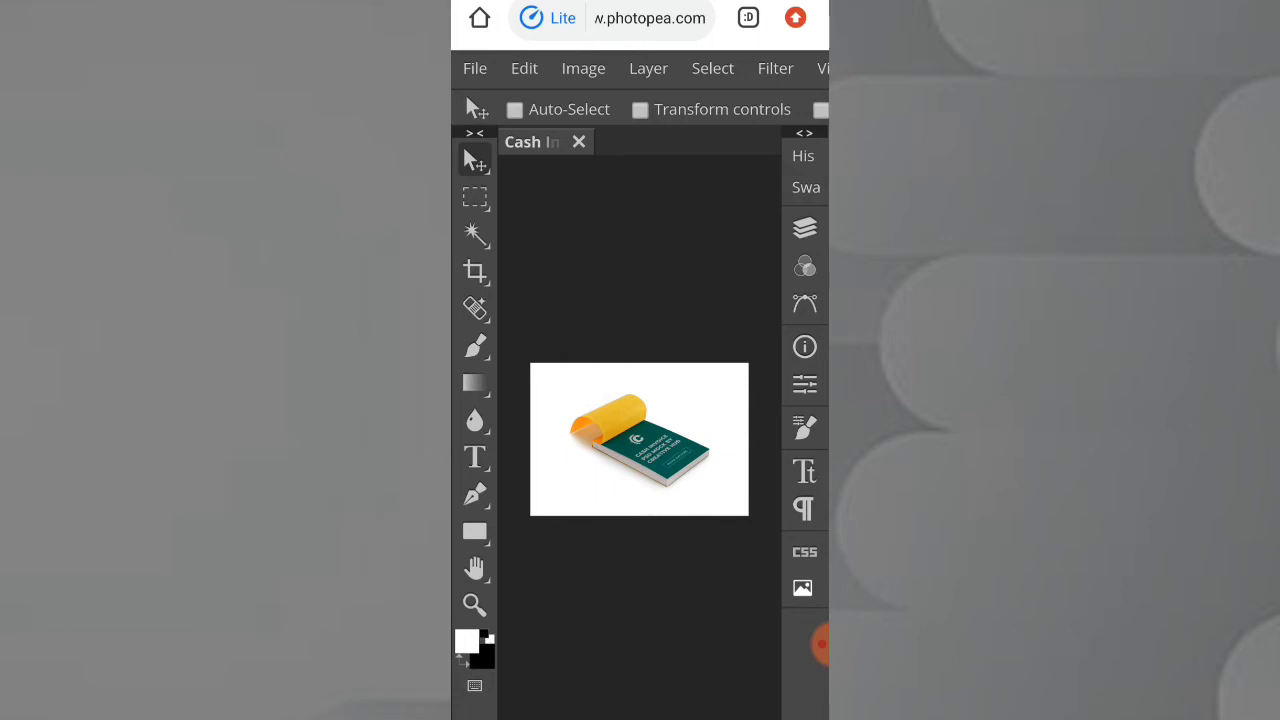
- Open the mockup's smart object contents, the teal CASH INVOICE cover, in a new tab
{"action": "left_click", "coordinate": [648, 68]}
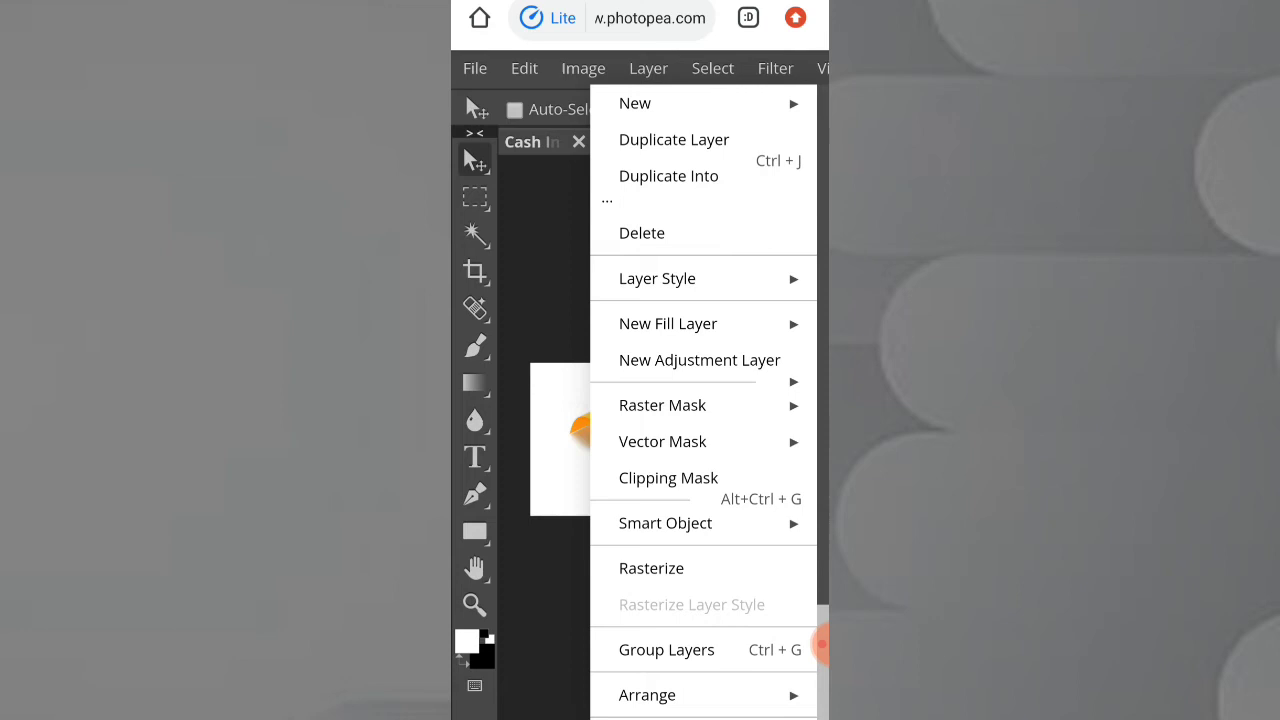
{"action": "left_click", "coordinate": [665, 523]}
{"action": "left_click", "coordinate": [660, 596]}
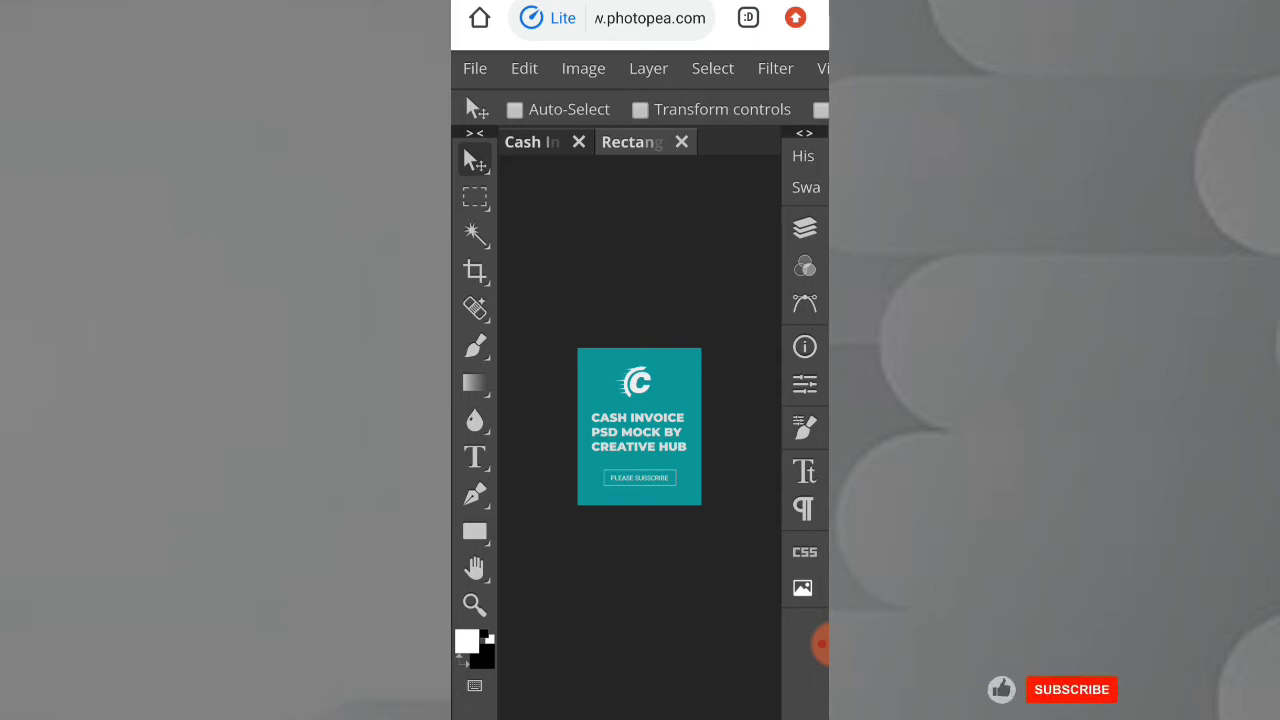
- Use Open & Place to add the sales invoice JPG from Recent files to the cover
{"action": "left_click", "coordinate": [475, 68]}
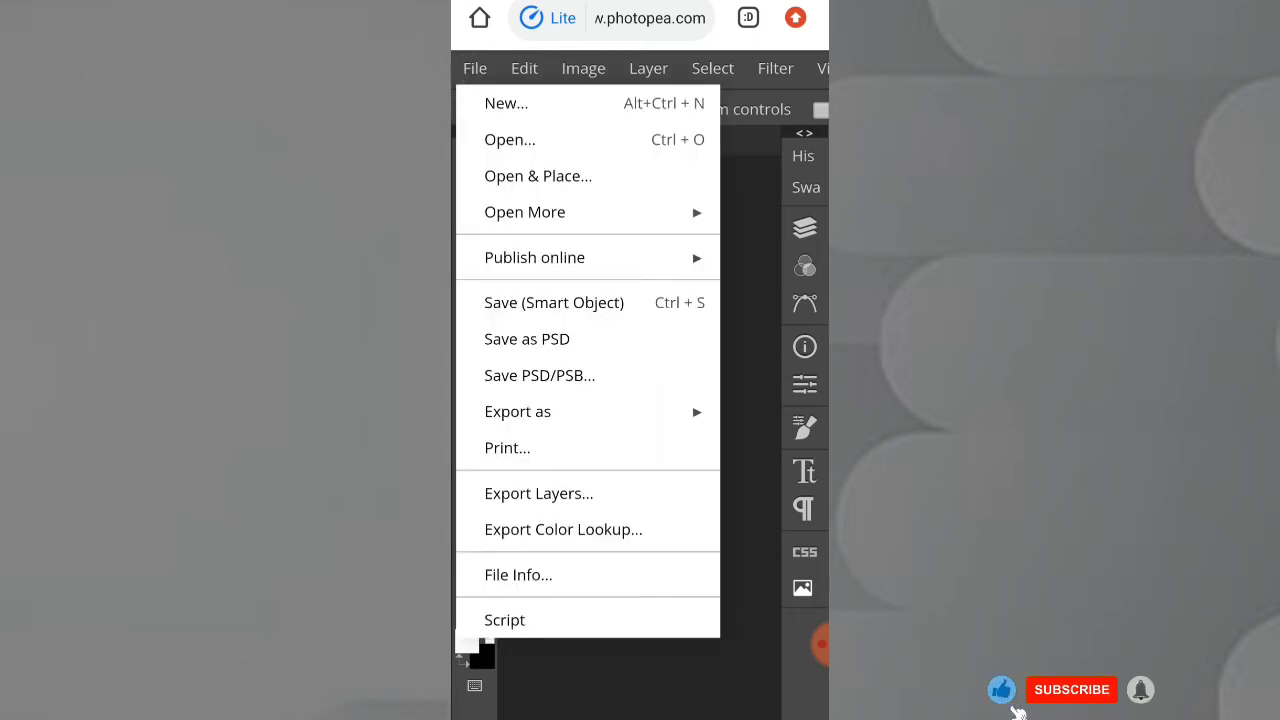
{"action": "left_click", "coordinate": [538, 176]}
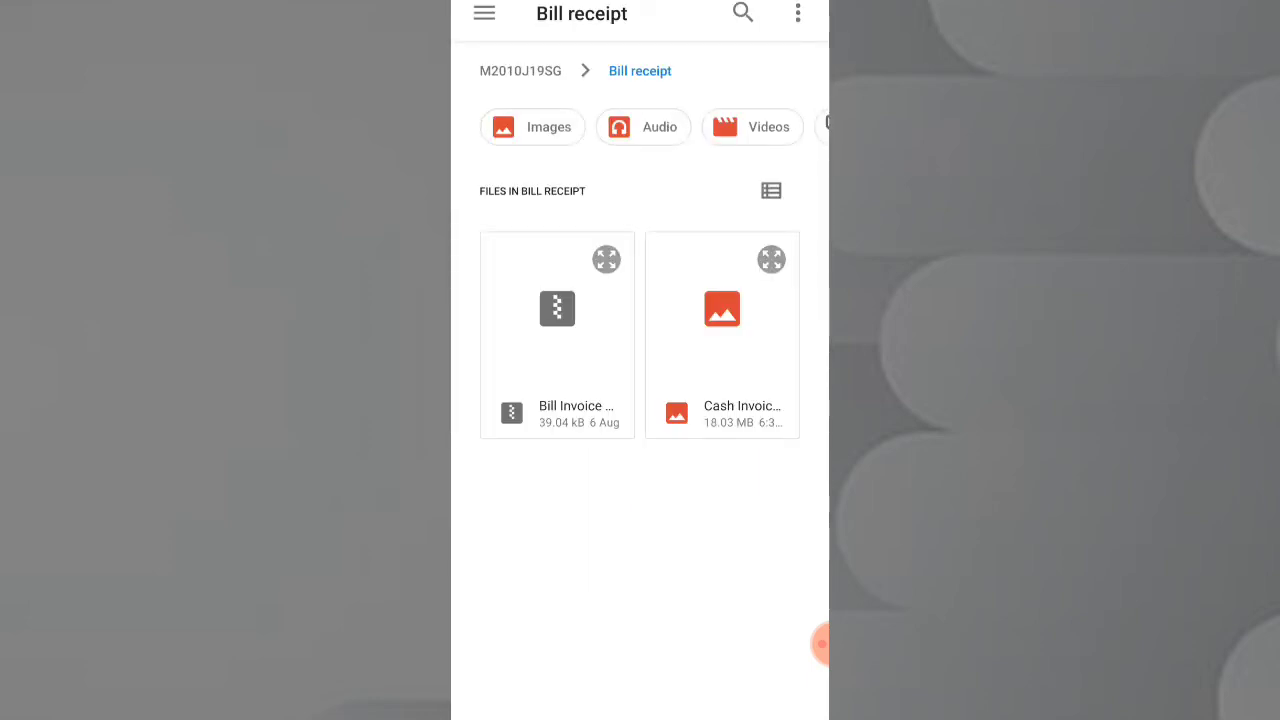
{"action": "left_click", "coordinate": [484, 14]}
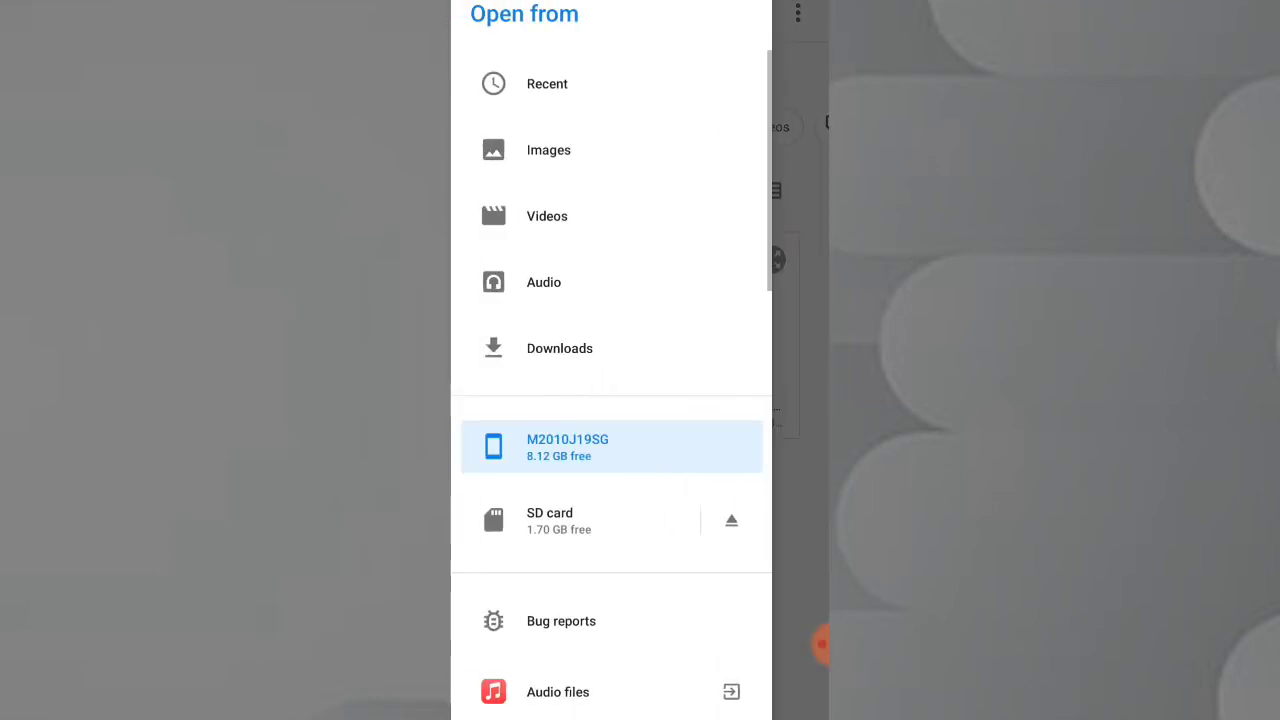
{"action": "left_click", "coordinate": [547, 83]}
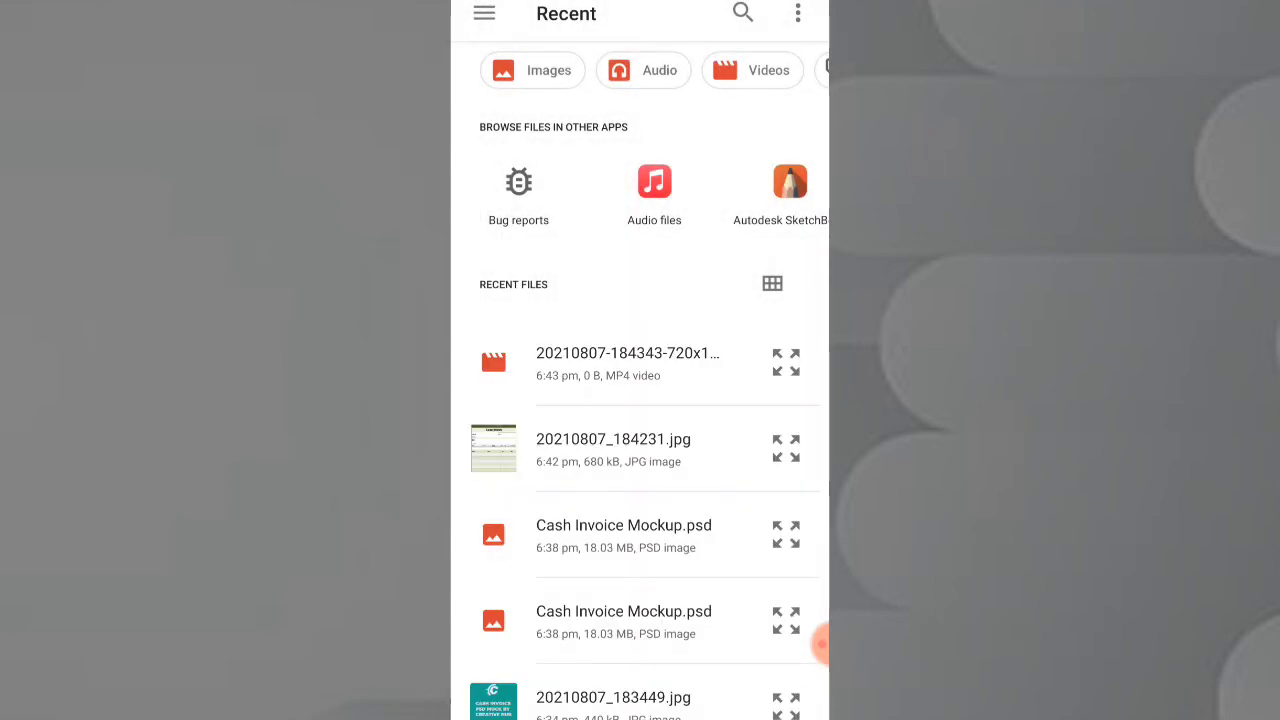
{"action": "left_click", "coordinate": [613, 450]}
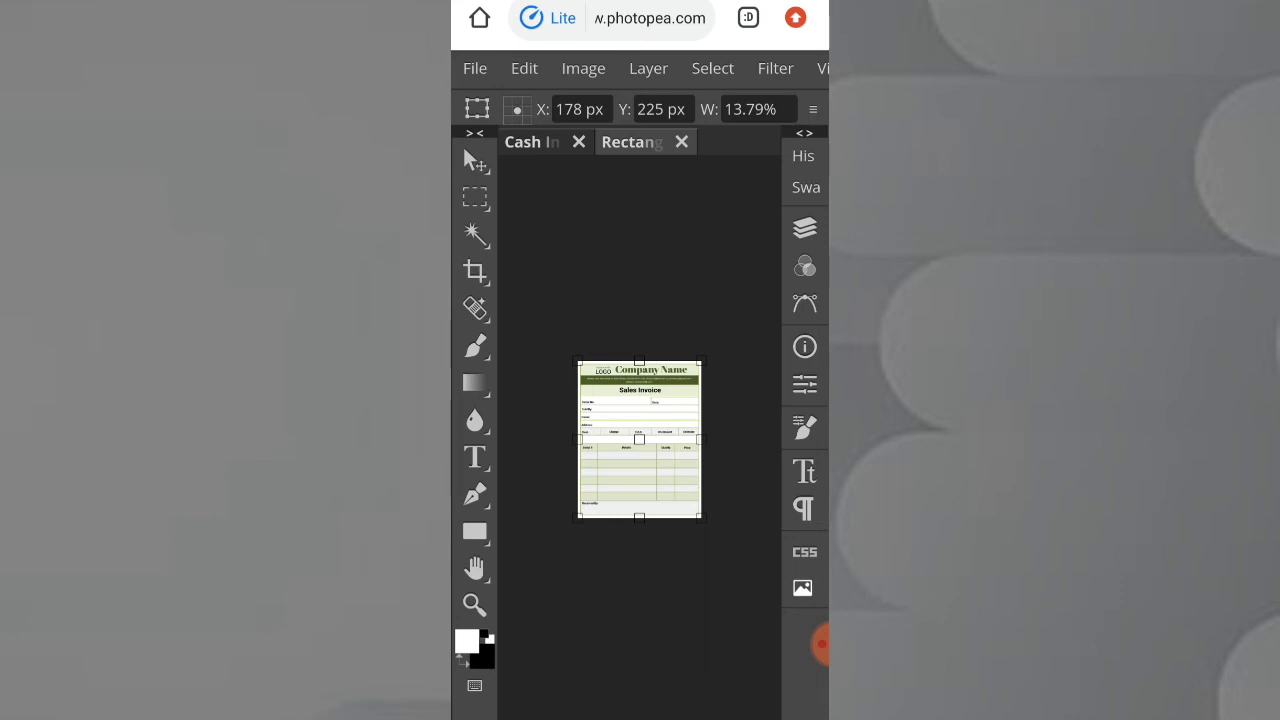
- Update the mockup by saving the cover with Save (Smart Object)
{"action": "left_click", "coordinate": [475, 68]}
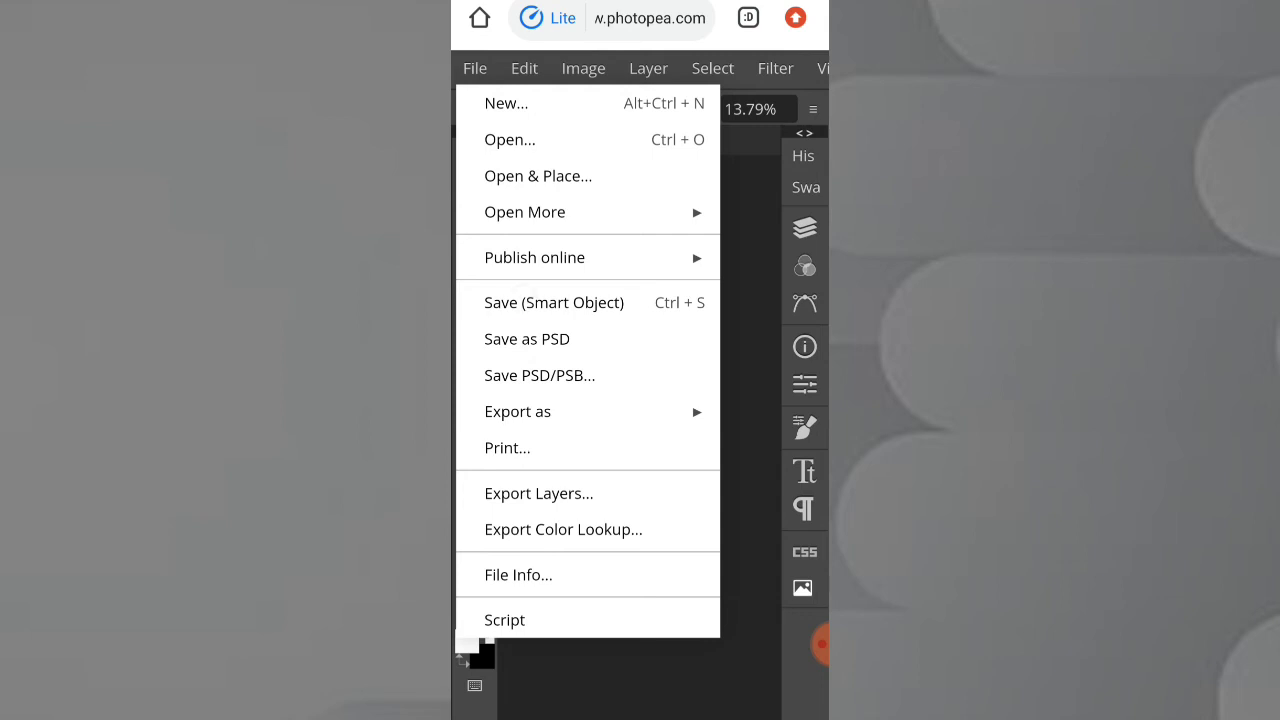
{"action": "left_click", "coordinate": [554, 302]}
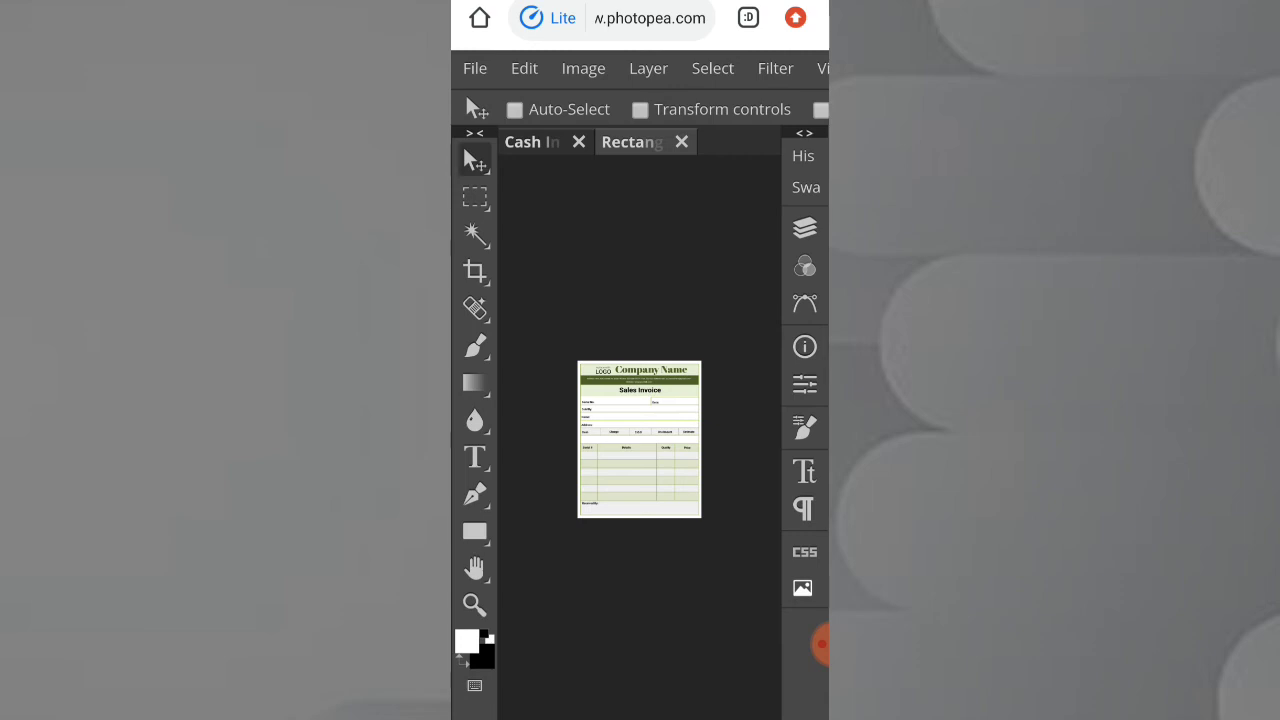
- Switch to the Cash Invoice Mockup tab to view the green Sales Invoice on the notepad
{"action": "left_click", "coordinate": [544, 148]}
{"action": "left_click", "coordinate": [531, 141]}
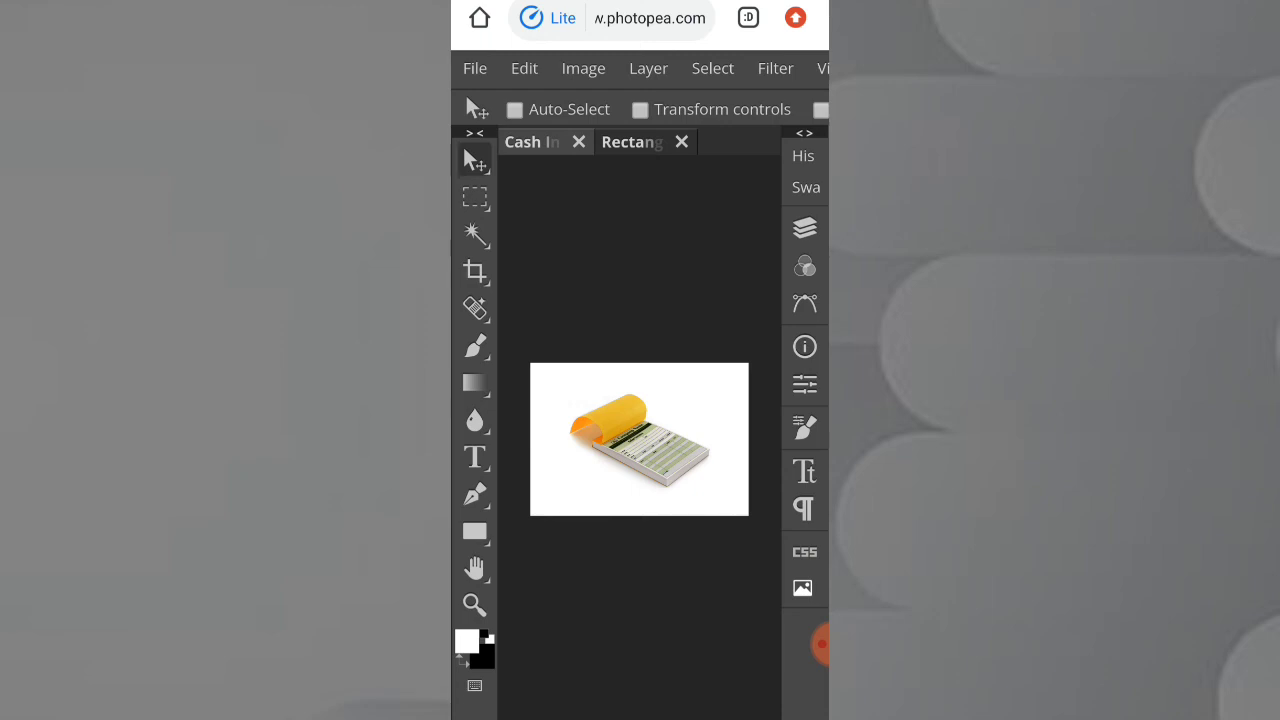
{"action": "scroll", "coordinate": [639, 440], "scroll_direction": "up", "scroll_amount": 5}
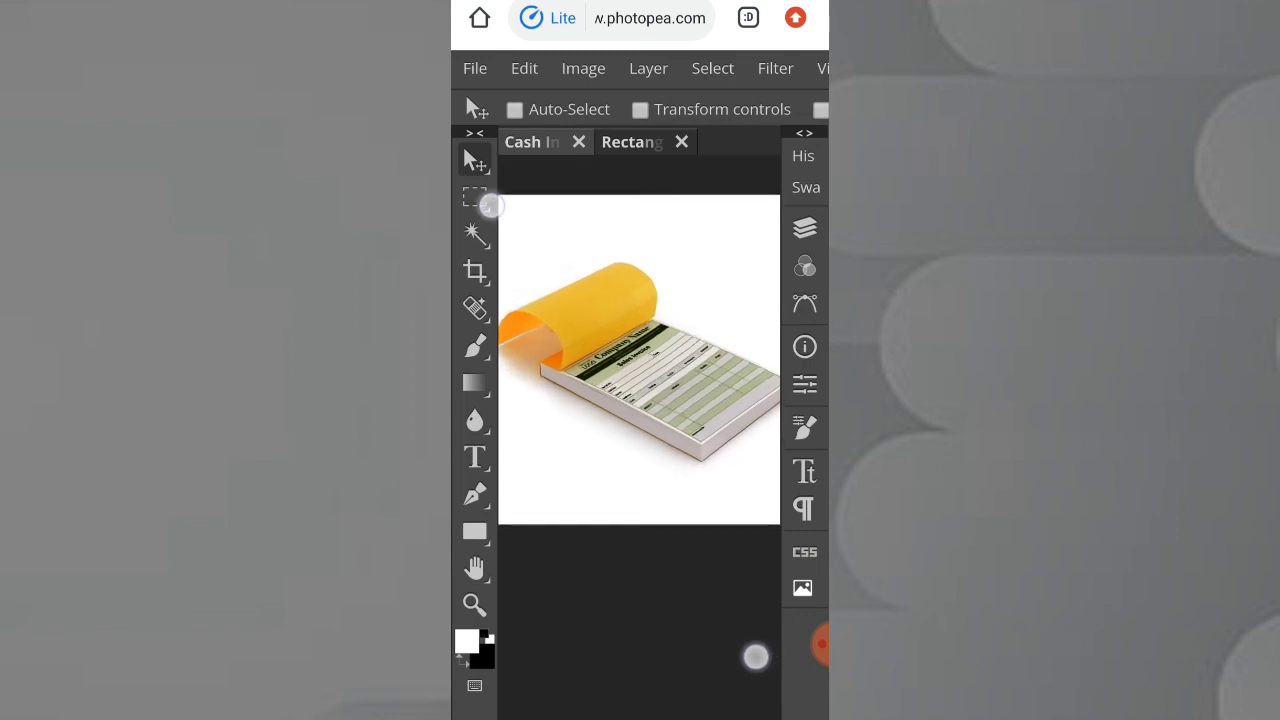
{"action": "scroll", "coordinate": [639, 440], "scroll_direction": "down", "scroll_amount": 1}
{"action": "scroll", "coordinate": [639, 400], "scroll_direction": "down", "scroll_amount": 5}
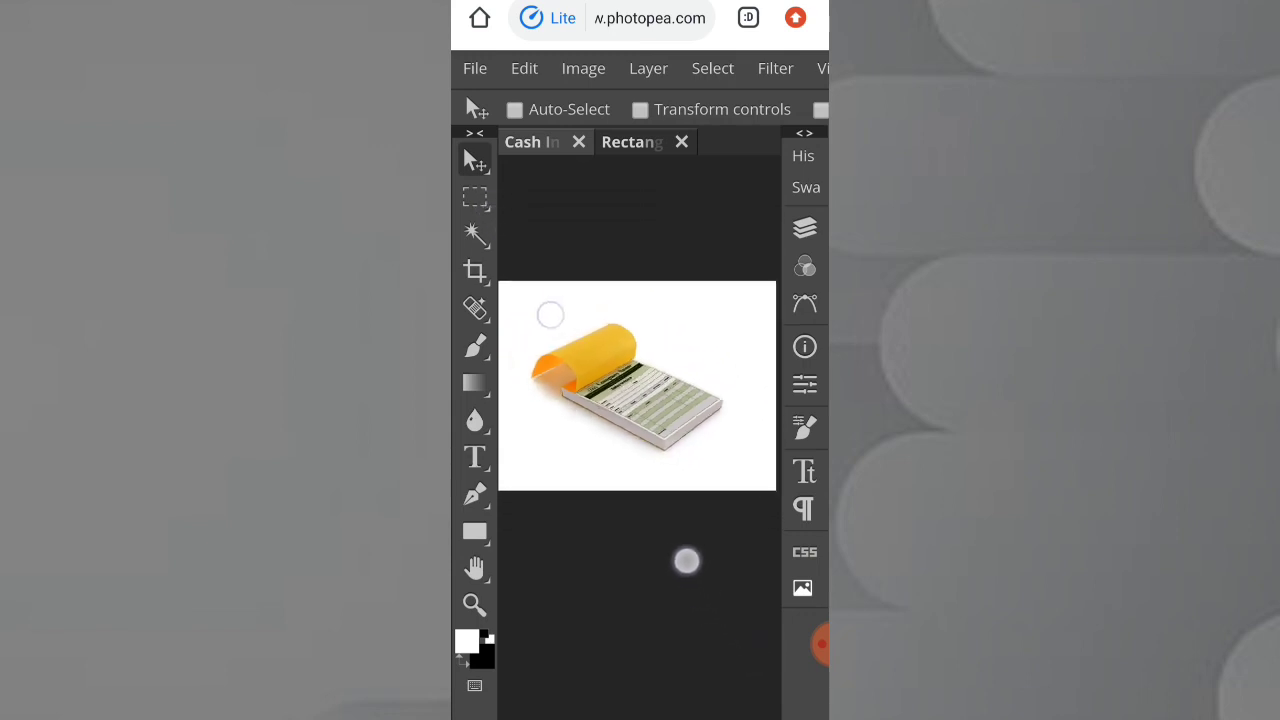
{"action": "scroll", "coordinate": [630, 410], "scroll_direction": "up", "scroll_amount": 1}
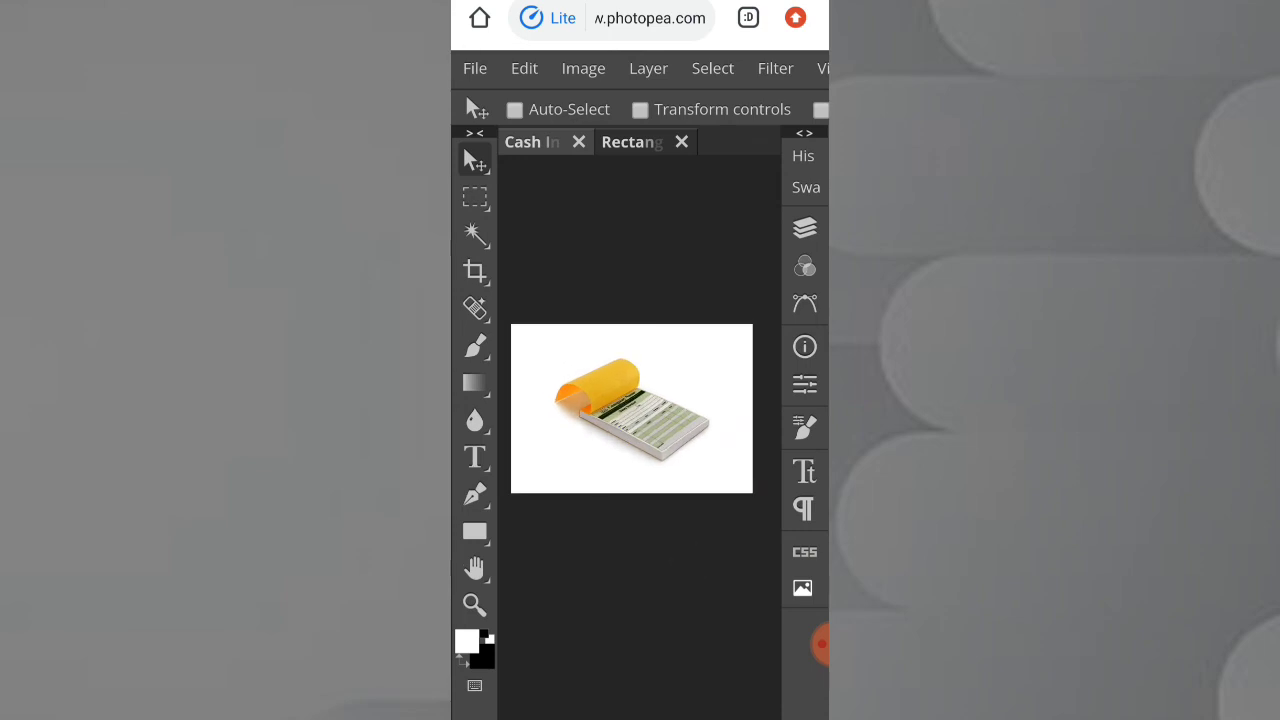
{"action": "left_click", "coordinate": [475, 68]}
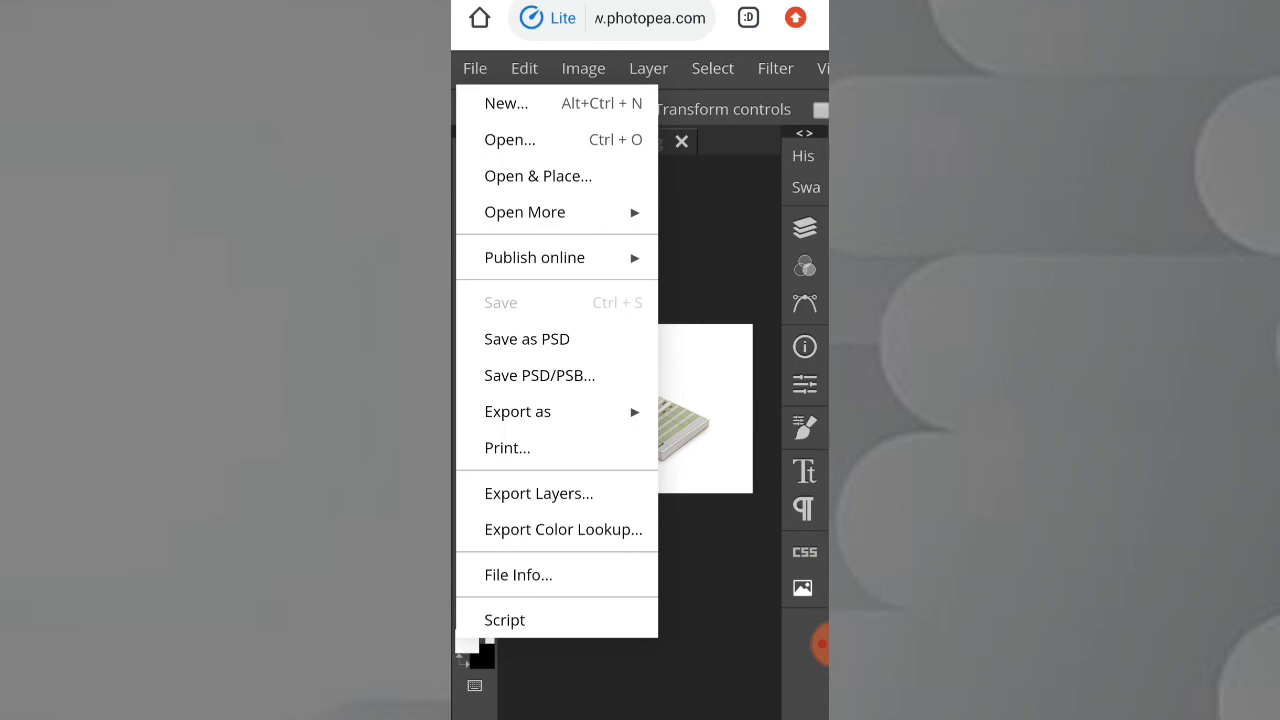
- Save the 5000 × 3500 mockup as Cash Invoice Mockup.jpg at 100% quality
{"action": "left_click", "coordinate": [518, 411]}
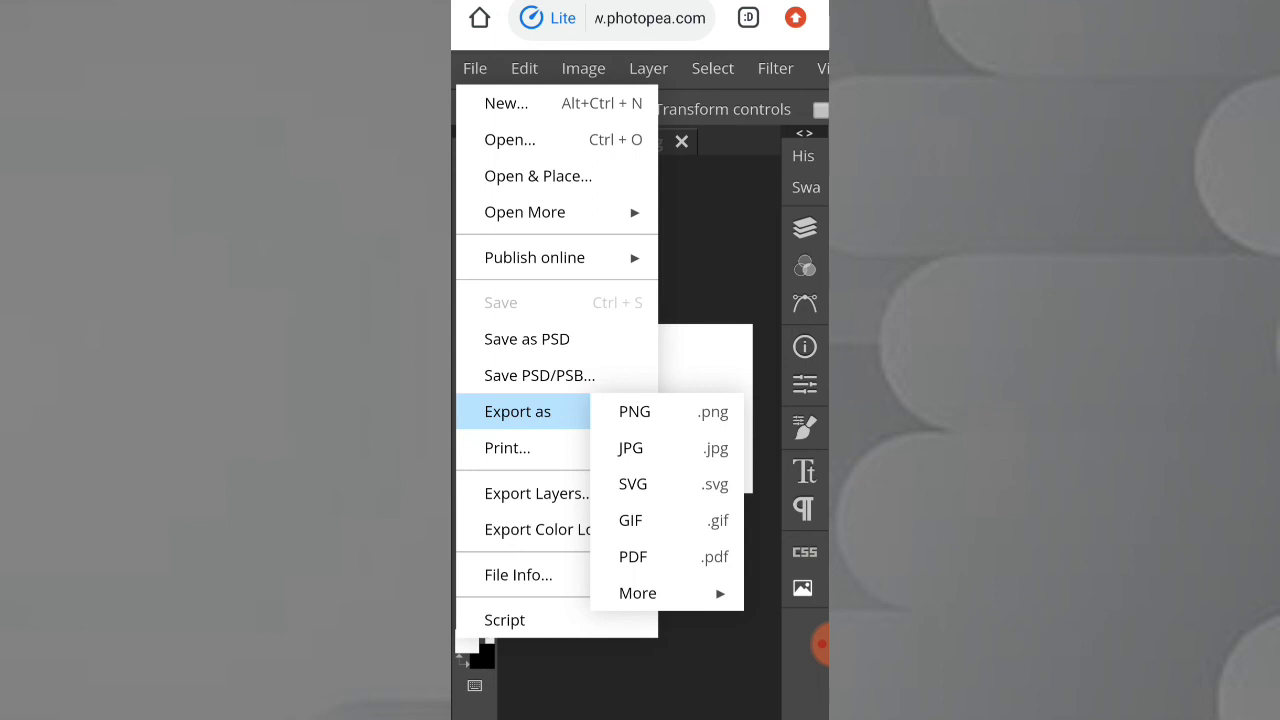
{"action": "left_click", "coordinate": [665, 448]}
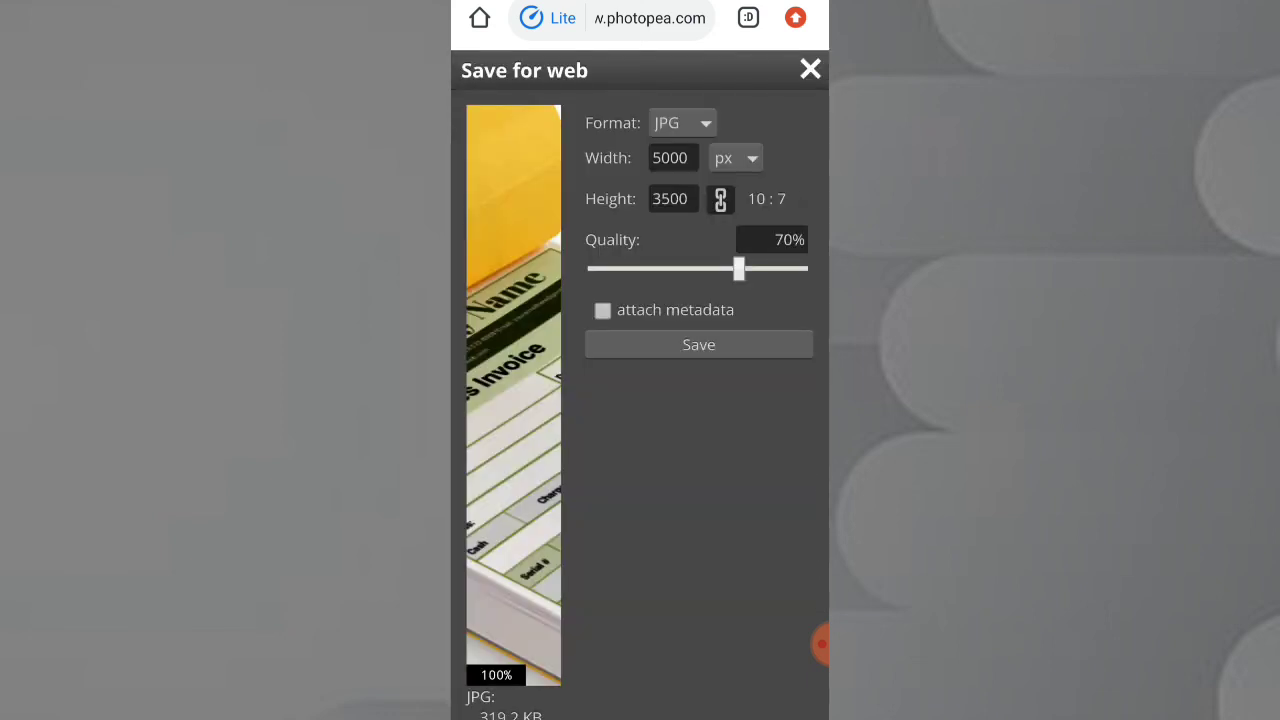
{"action": "left_click_drag", "start_coordinate": [739, 268], "coordinate": [802, 268]}
{"action": "left_click", "coordinate": [745, 344]}
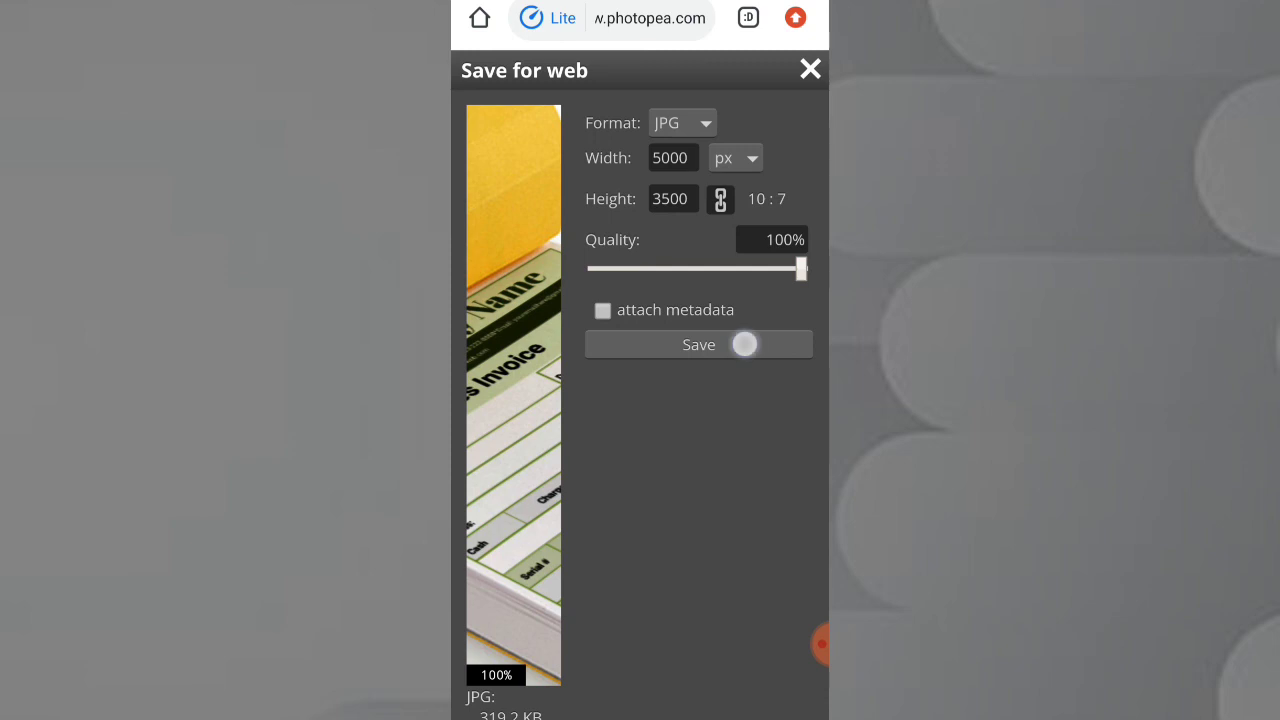